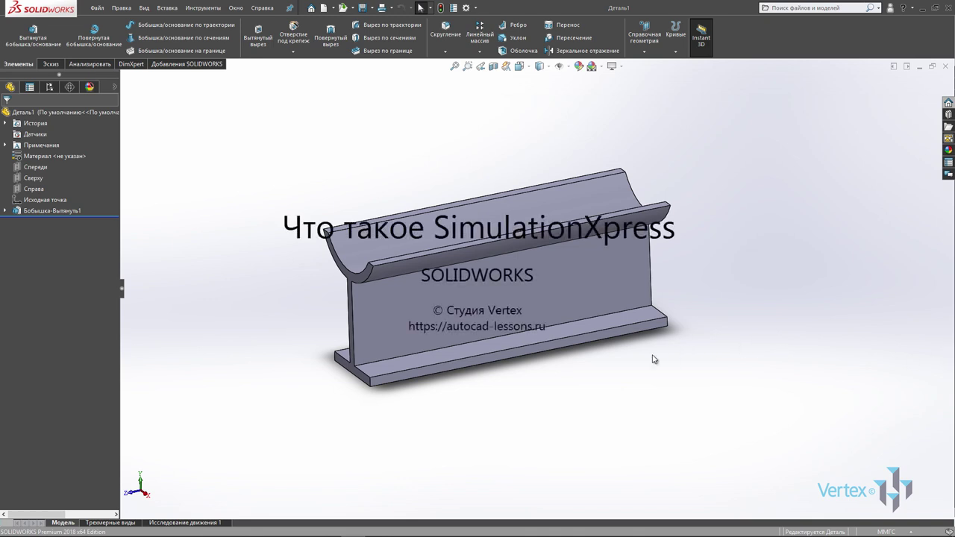
Orbit the trough-topped I-beam part and bring up the Analyze ribbon tools
{"action": "mouse_move", "coordinate": [649, 360]}
{"action": "middle_mouse_down"}
{"action": "mouse_move", "coordinate": [522, 291]}
{"action": "mouse_move", "coordinate": [421, 347]}
{"action": "middle_mouse_up"}
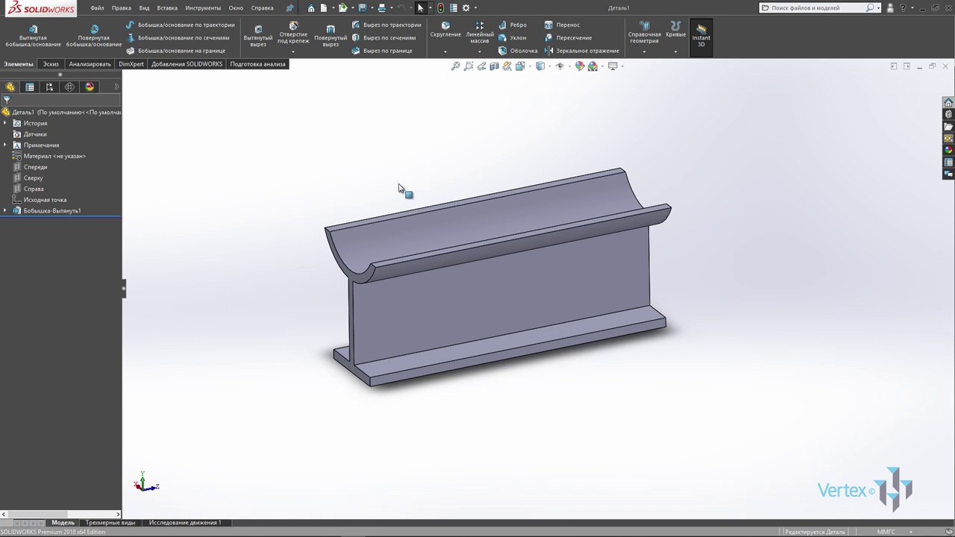
{"action": "left_click", "coordinate": [89, 65]}
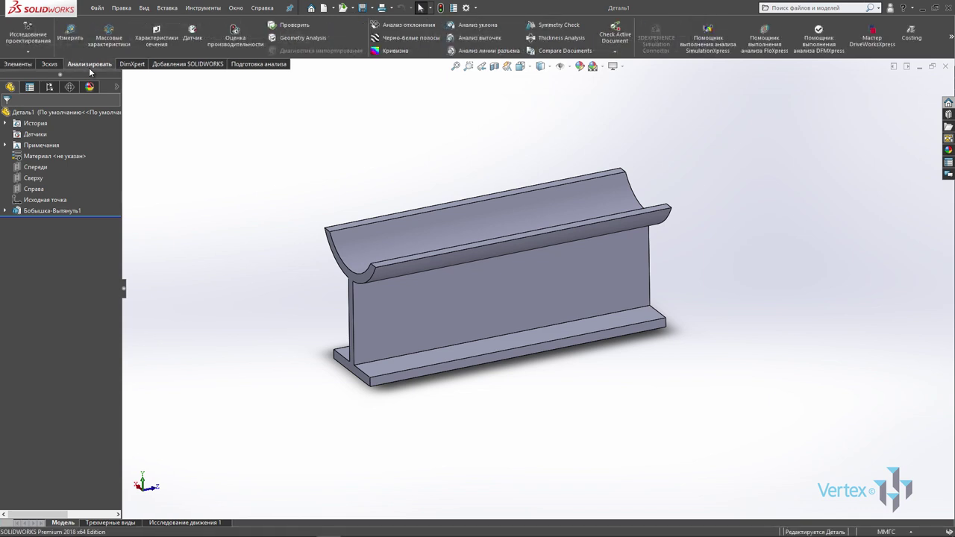
Launch the SimulationXpress wizard and continue the existing study to Fixtures
{"action": "left_click", "coordinate": [699, 46]}
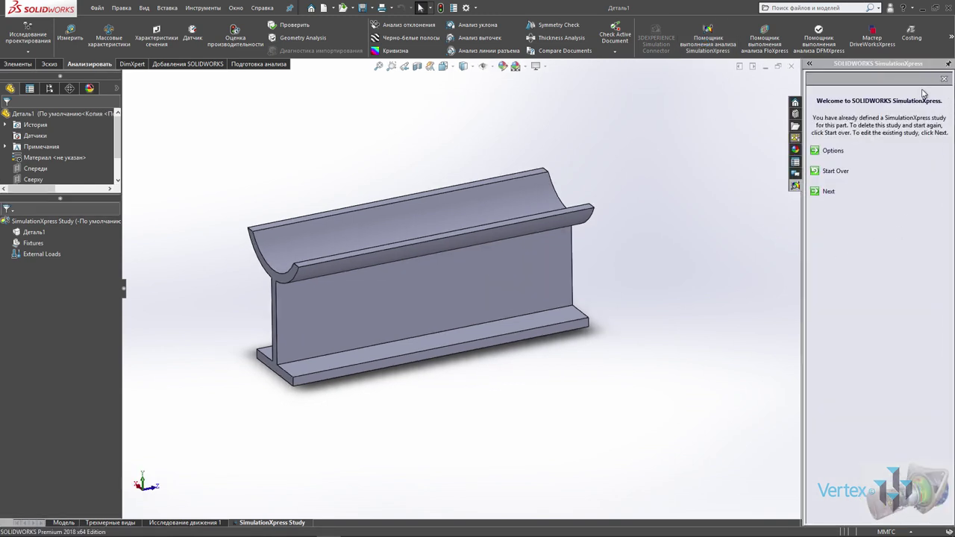
{"action": "left_click", "coordinate": [828, 192]}
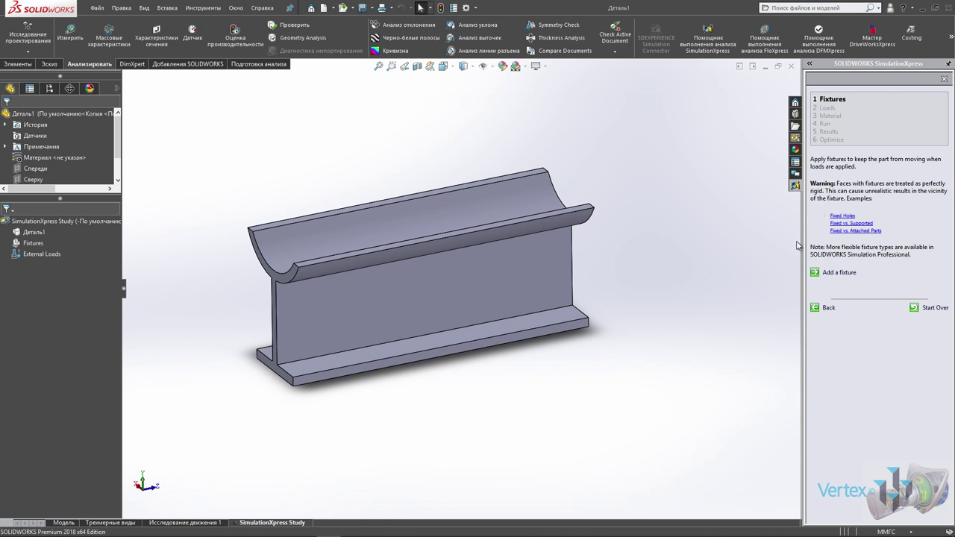
Fix the base flange's bottom face as Fixed-2 and advance to the Loads step
{"action": "left_click", "coordinate": [839, 273]}
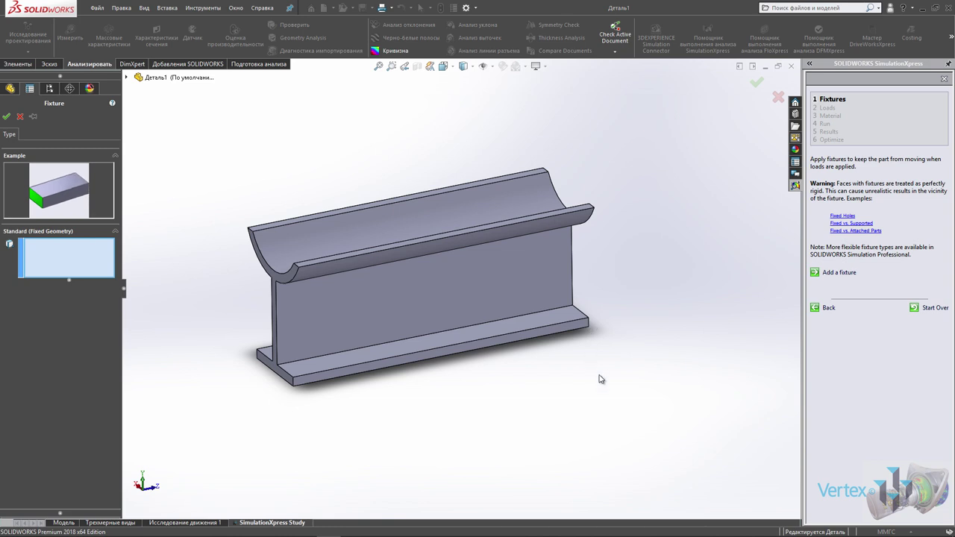
{"action": "mouse_move", "coordinate": [601, 379]}
{"action": "middle_mouse_down"}
{"action": "mouse_move", "coordinate": [614, 222]}
{"action": "mouse_move", "coordinate": [421, 297]}
{"action": "middle_mouse_up"}
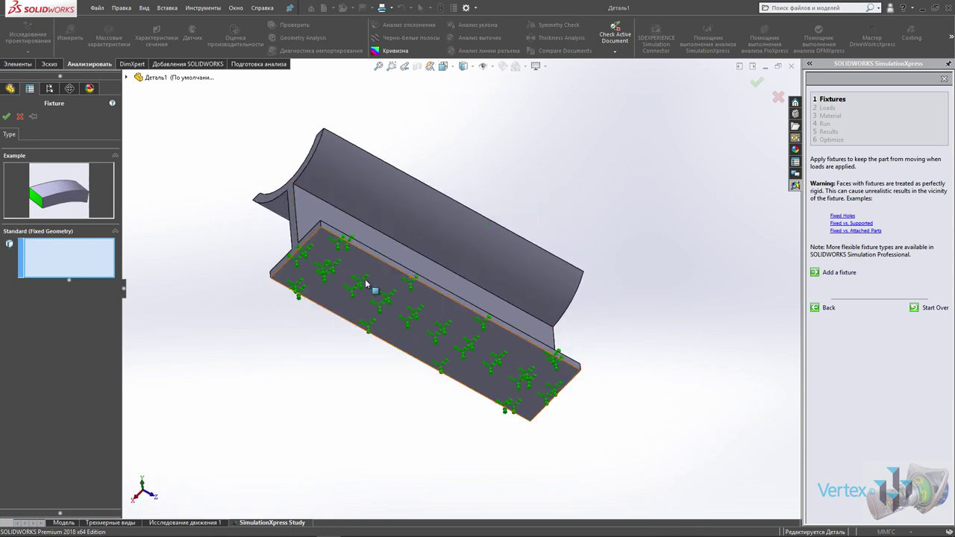
{"action": "left_click", "coordinate": [366, 285]}
{"action": "mouse_move", "coordinate": [487, 209]}
{"action": "middle_mouse_down"}
{"action": "mouse_move", "coordinate": [473, 270]}
{"action": "mouse_move", "coordinate": [484, 366]}
{"action": "mouse_move", "coordinate": [477, 359]}
{"action": "middle_mouse_up"}
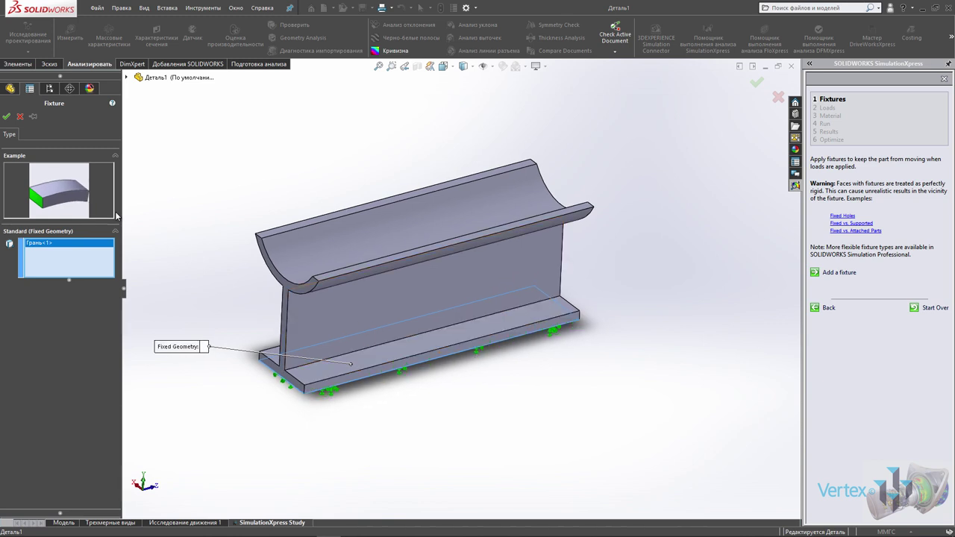
{"action": "left_click", "coordinate": [7, 117]}
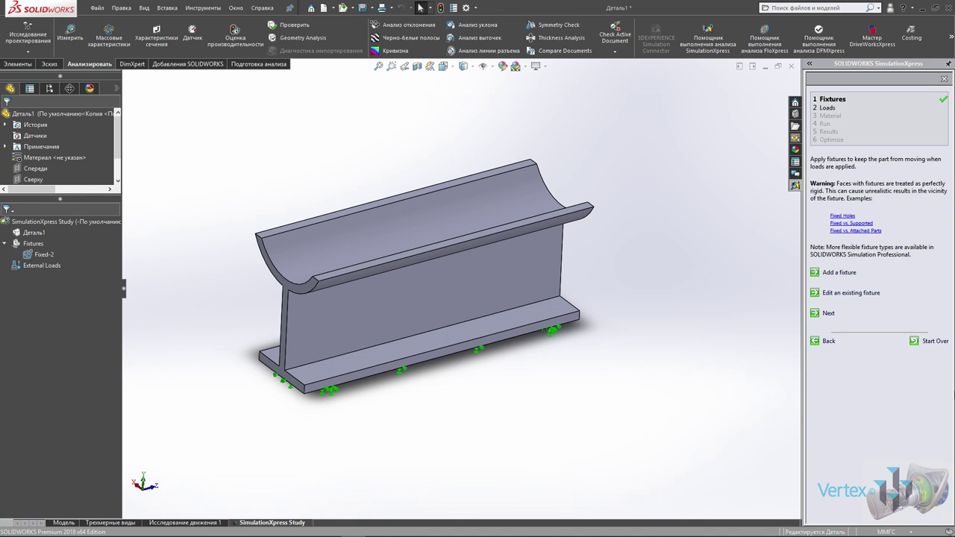
{"action": "left_click", "coordinate": [829, 314]}
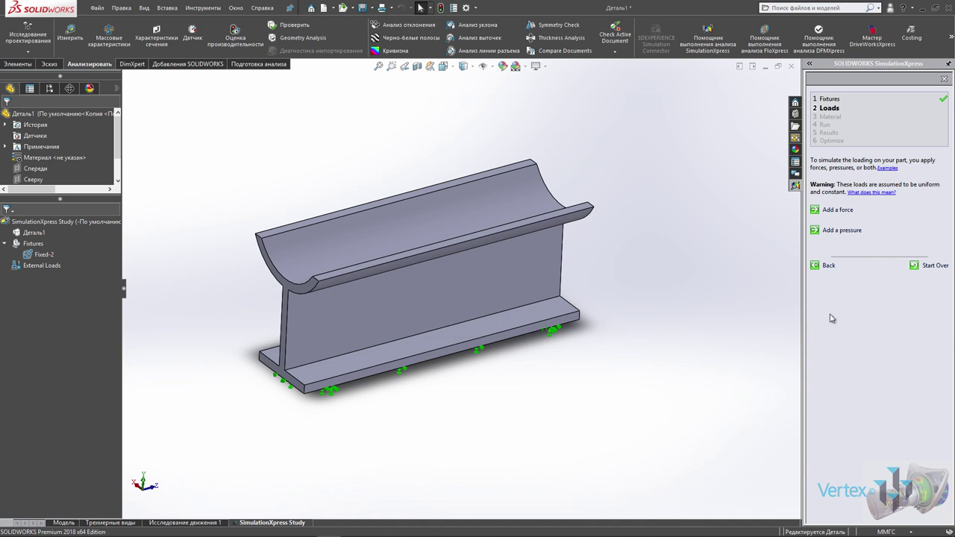
Apply a 100 N normal force (Force-1) to the concave trough face, then advance to Material
{"action": "left_click", "coordinate": [837, 211]}
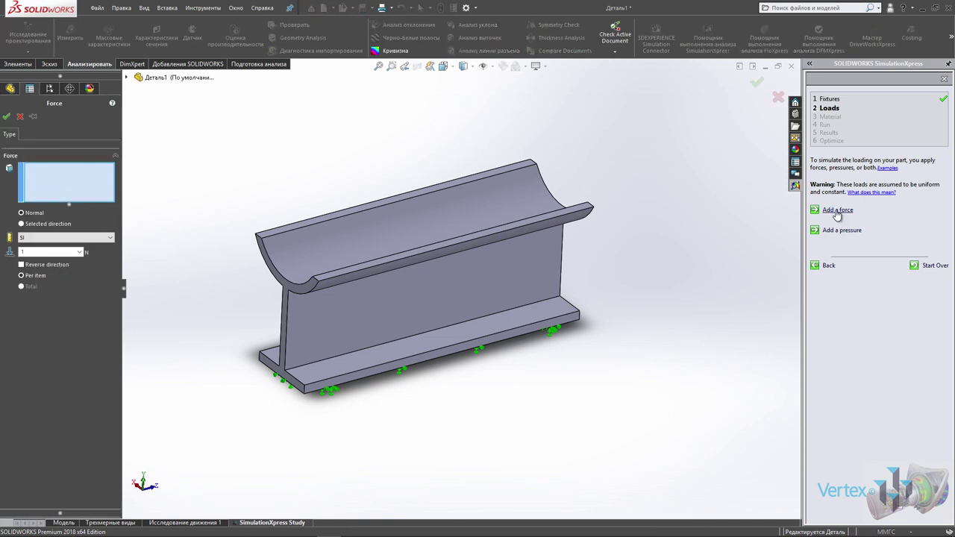
{"action": "left_click", "coordinate": [332, 237]}
{"action": "mouse_move", "coordinate": [440, 241]}
{"action": "middle_mouse_down"}
{"action": "mouse_move", "coordinate": [476, 237]}
{"action": "mouse_move", "coordinate": [462, 216]}
{"action": "mouse_move", "coordinate": [488, 162]}
{"action": "middle_mouse_up"}
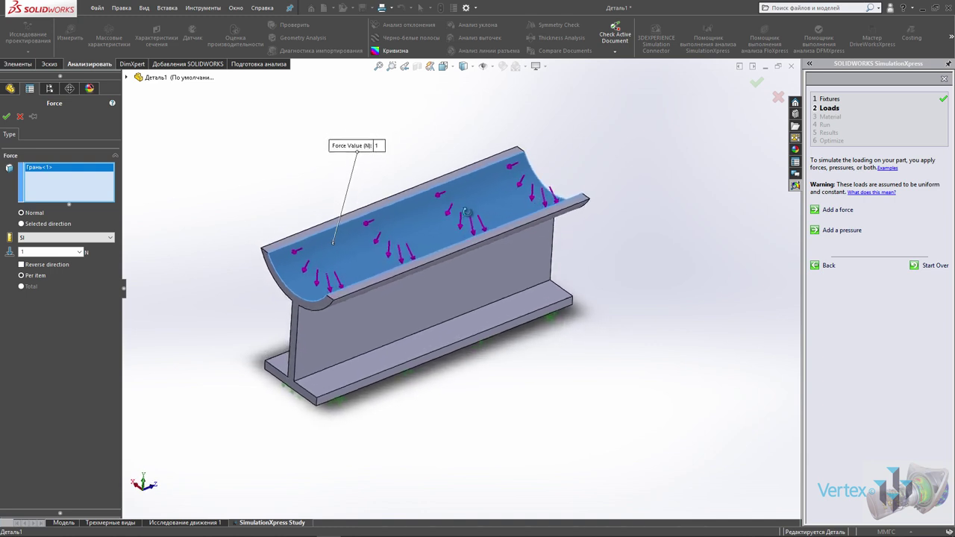
{"action": "key", "text": "ctrl+1"}
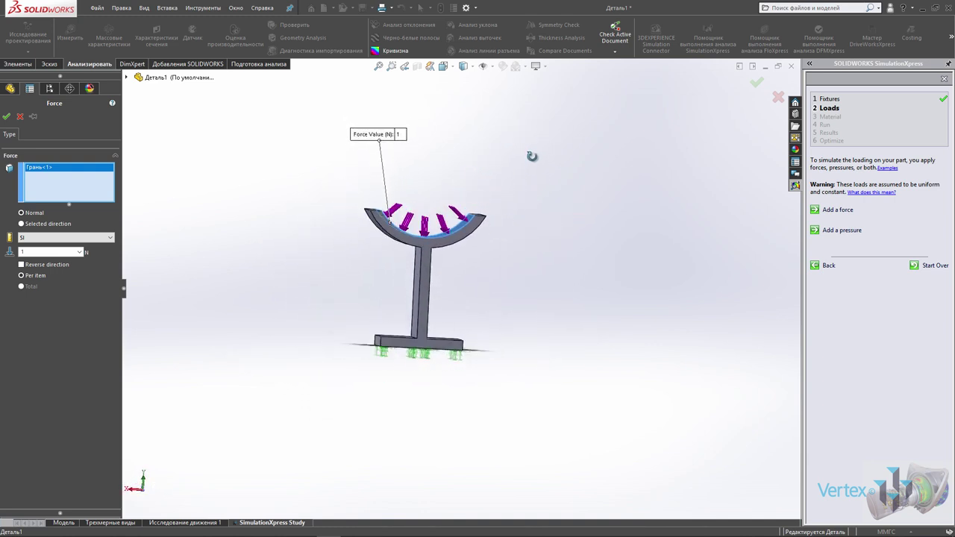
{"action": "middle_click_drag", "start_coordinate": [439, 228], "coordinate": [443, 273]}
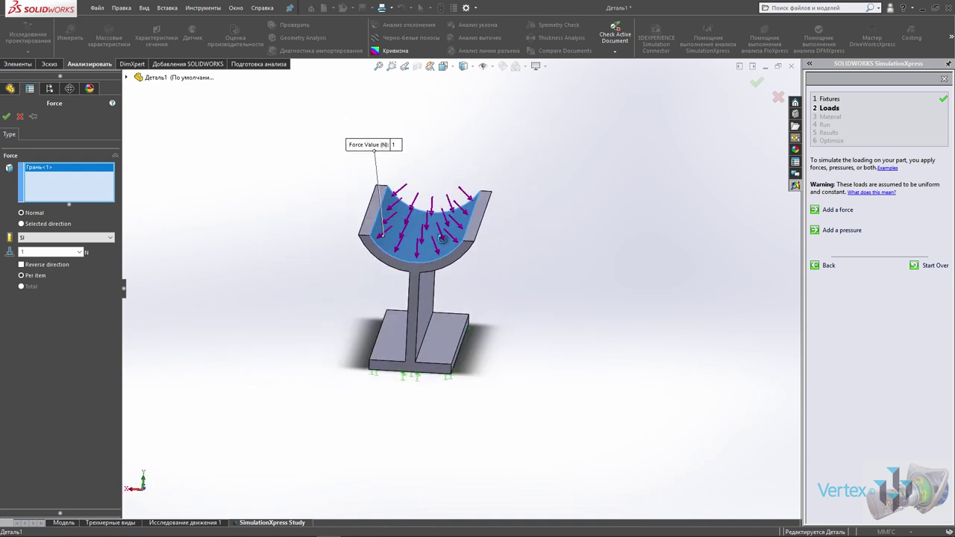
{"action": "mouse_move", "coordinate": [516, 288]}
{"action": "middle_mouse_down"}
{"action": "mouse_move", "coordinate": [494, 289]}
{"action": "mouse_move", "coordinate": [490, 326]}
{"action": "middle_mouse_up"}
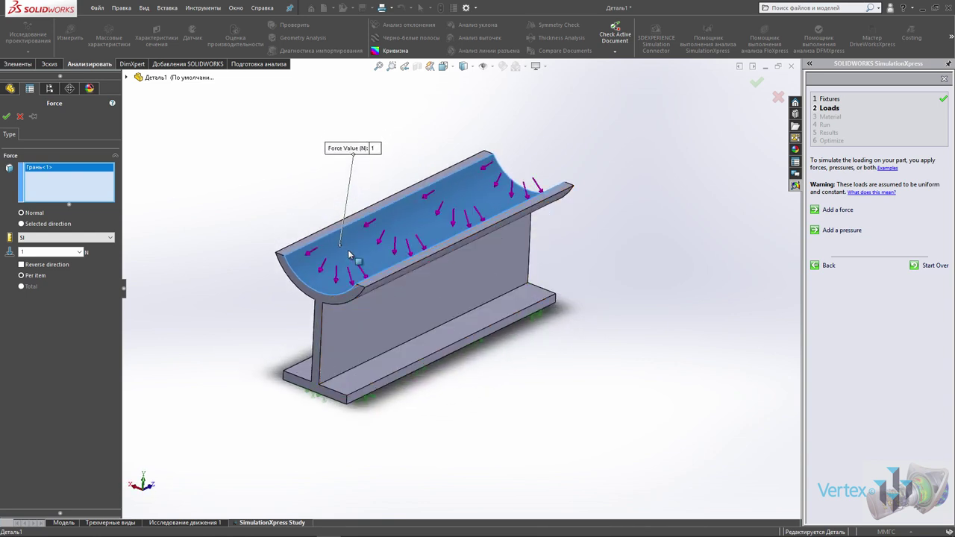
{"action": "left_click", "coordinate": [21, 252]}
{"action": "type", "text": "00"}
{"action": "left_click", "coordinate": [9, 119]}
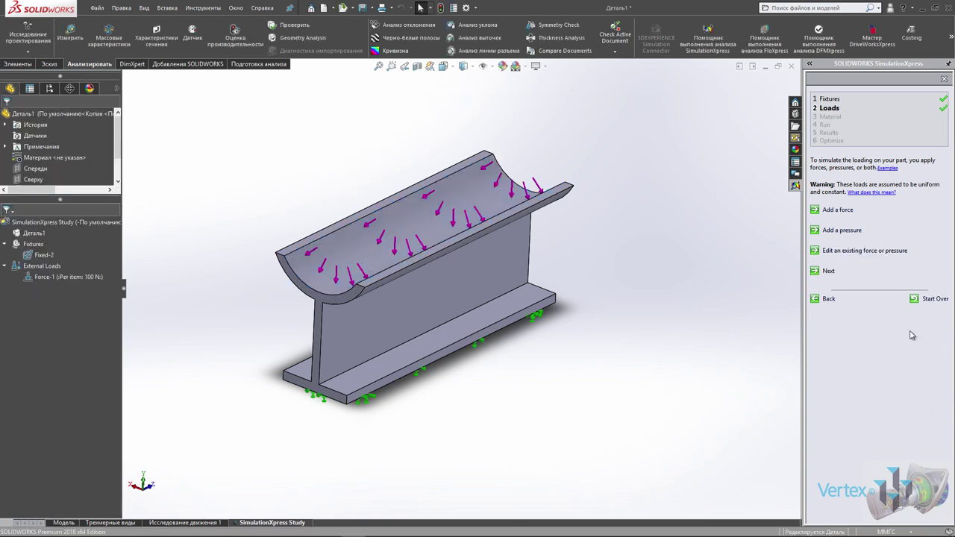
{"action": "left_click", "coordinate": [829, 272]}
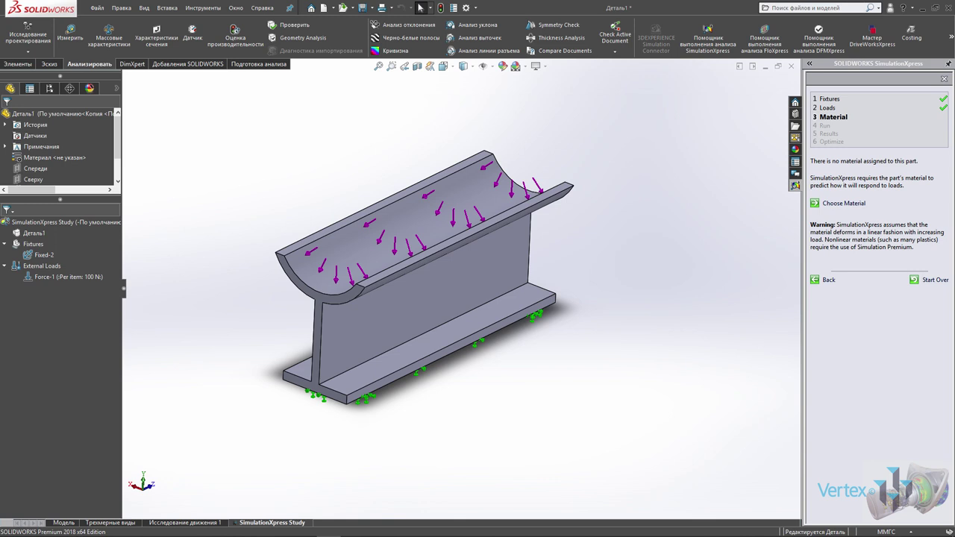
Assign 1023 Листовая углеродистая сталь (SS) from the steel library, then advance to Run
{"action": "left_click", "coordinate": [843, 204]}
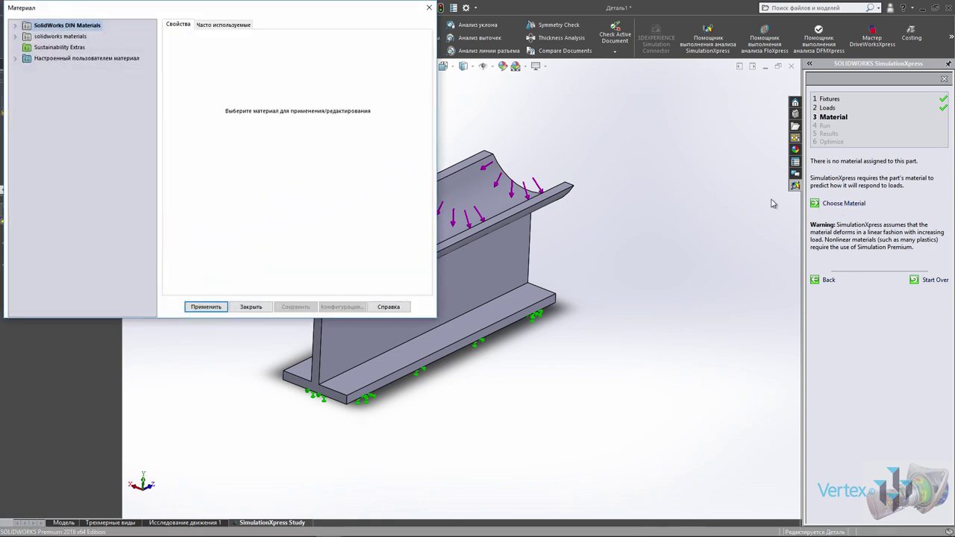
{"action": "left_click", "coordinate": [15, 36]}
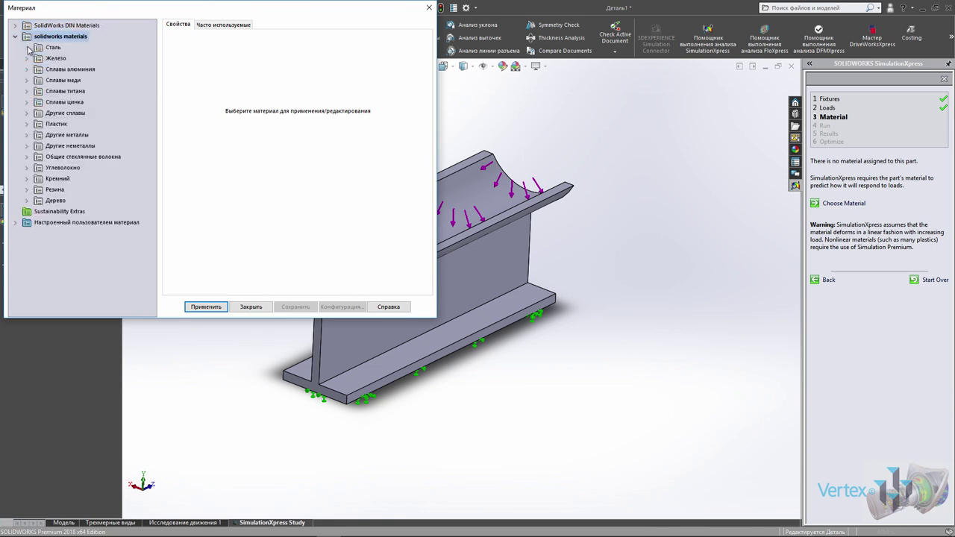
{"action": "left_click", "coordinate": [28, 47]}
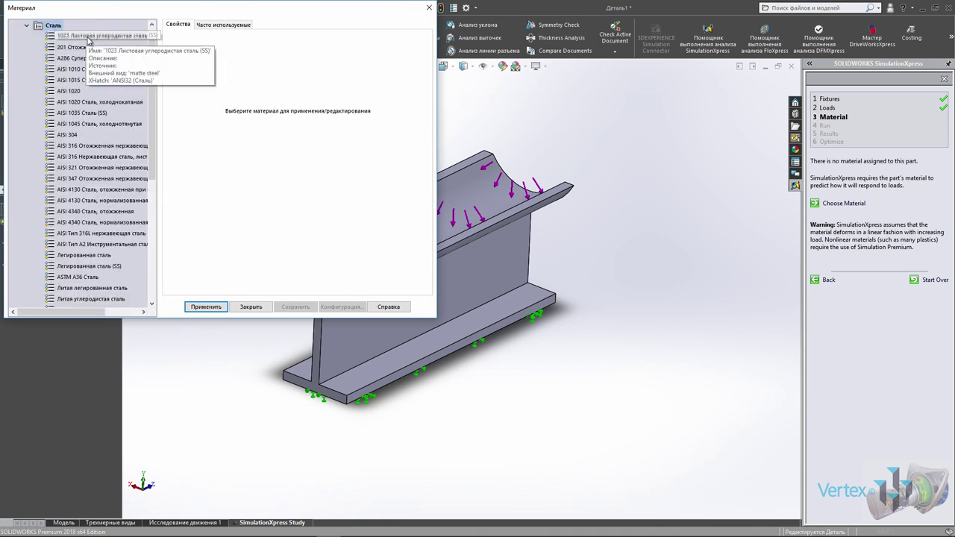
{"action": "mouse_move", "coordinate": [103, 35]}
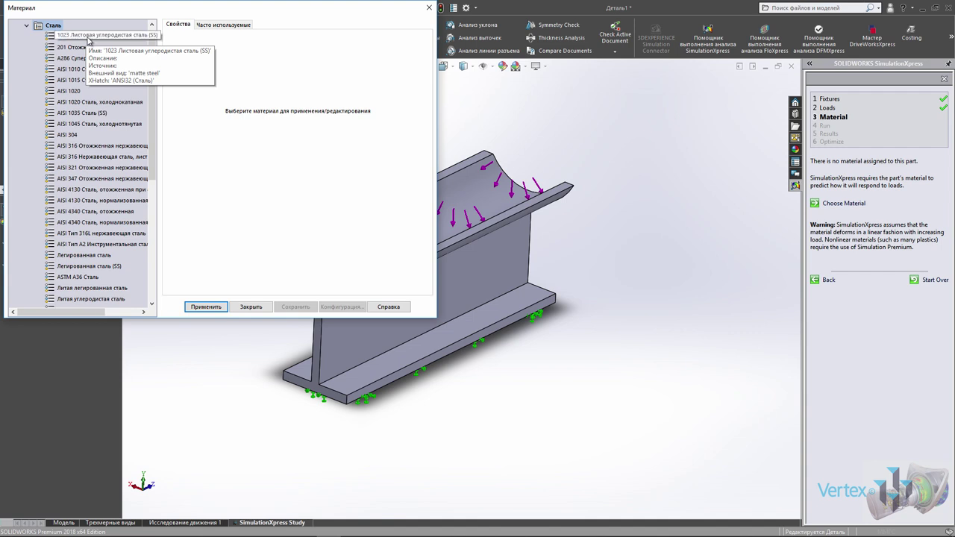
{"action": "left_click", "coordinate": [88, 37]}
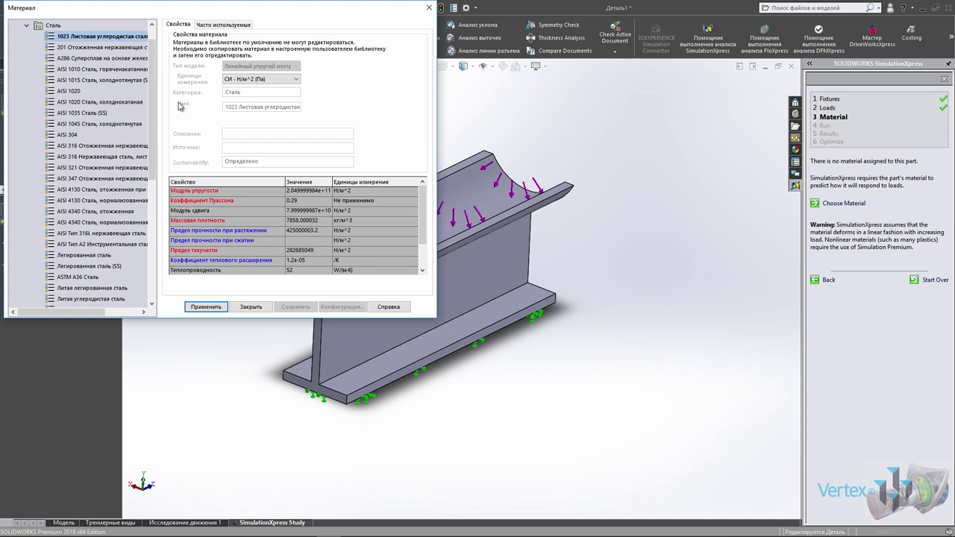
{"action": "left_click", "coordinate": [208, 311]}
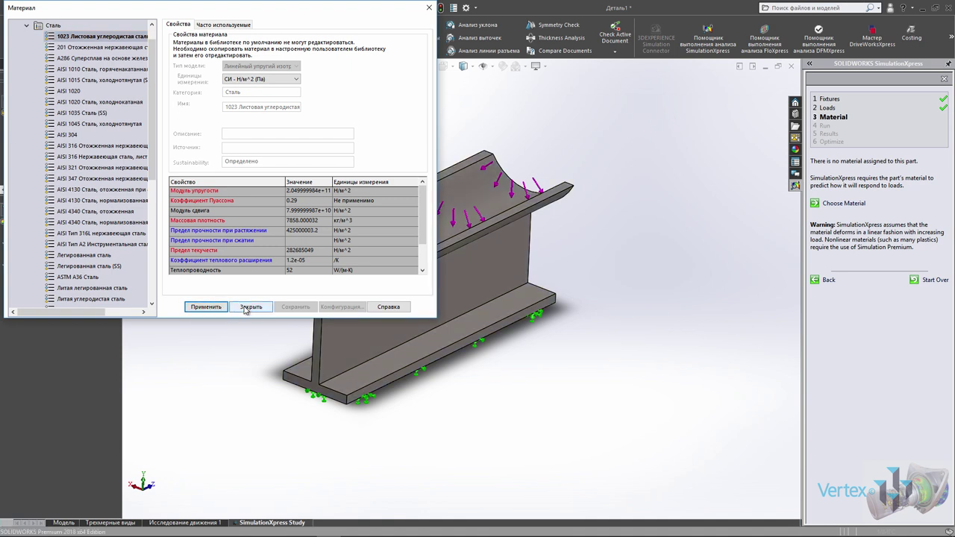
{"action": "left_click", "coordinate": [246, 307]}
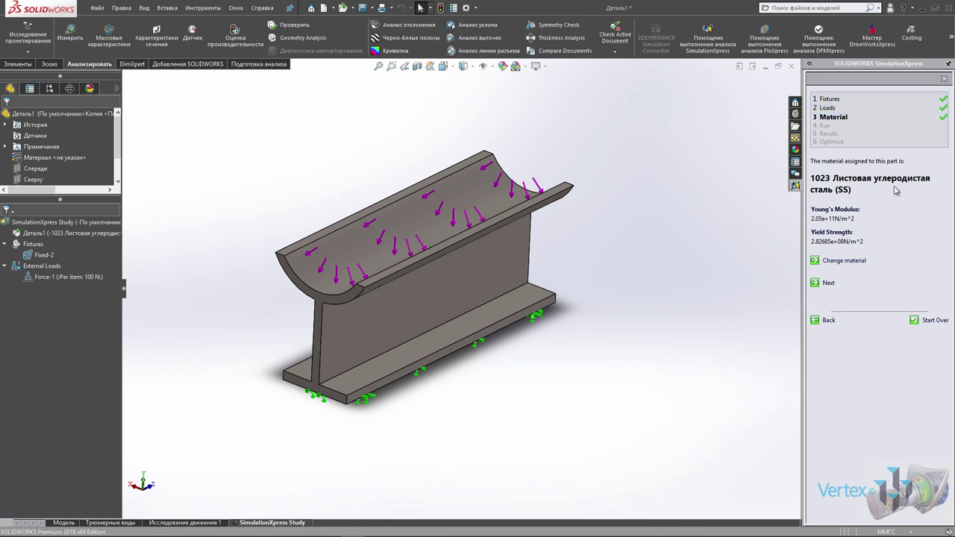
{"action": "left_click", "coordinate": [830, 284]}
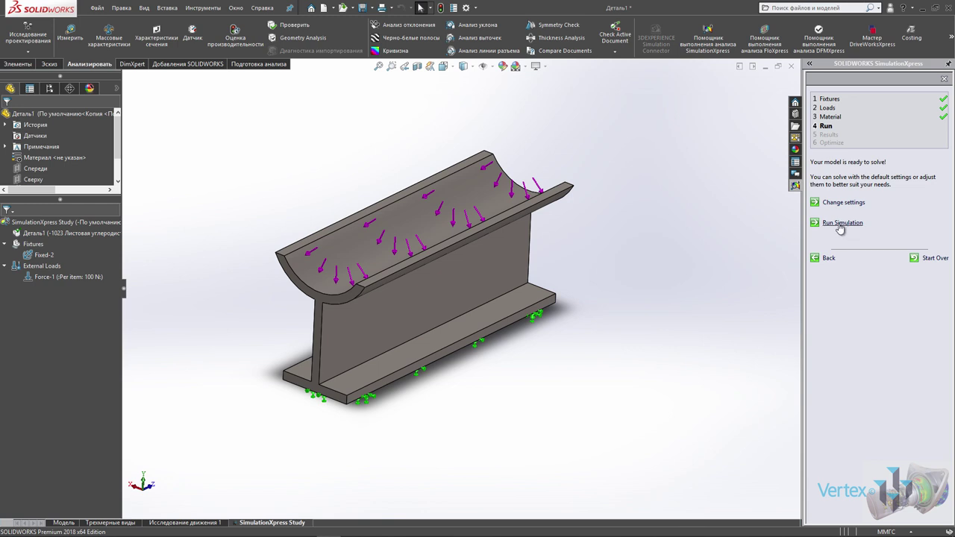
Solve the study and accept the deformed shape, giving a lowest FOS of 33.6353
{"action": "left_click", "coordinate": [841, 223]}
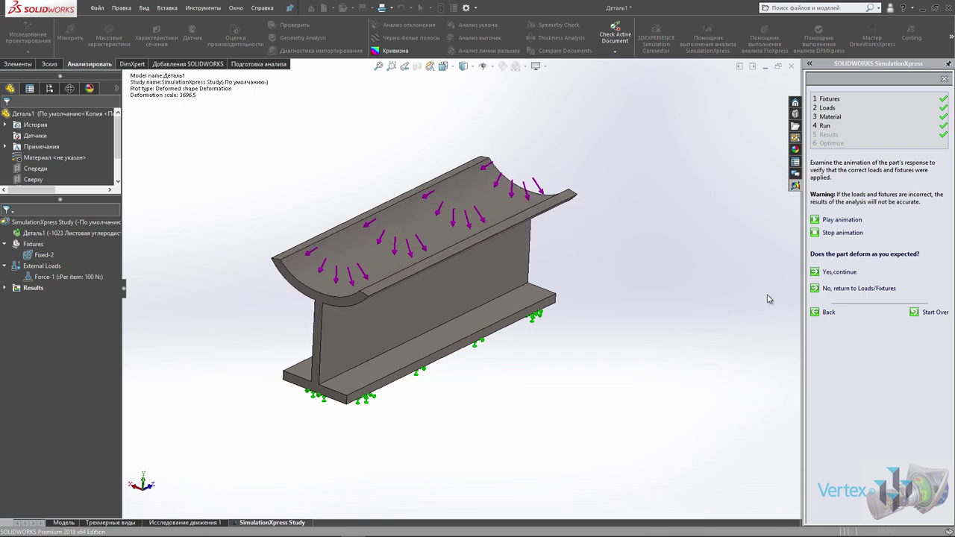
{"action": "left_click", "coordinate": [836, 234]}
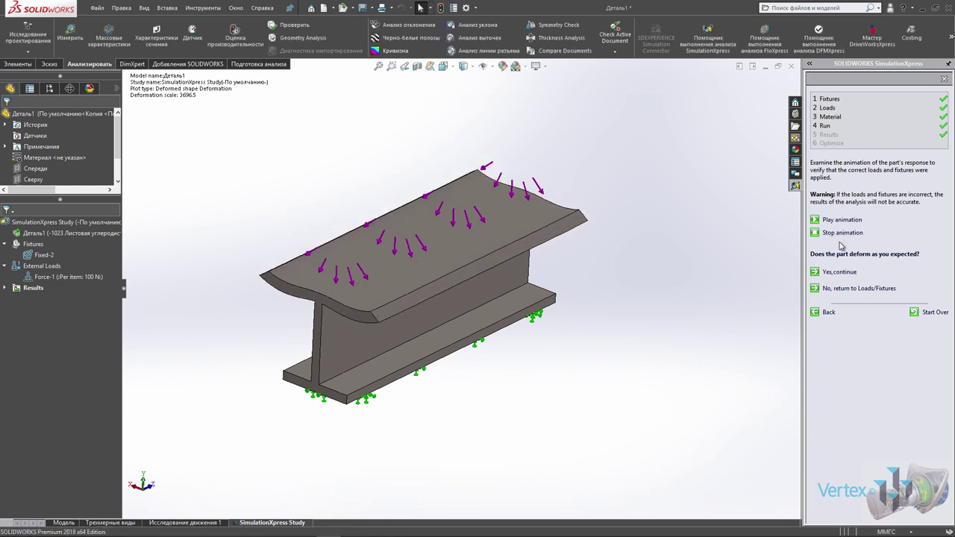
{"action": "left_click", "coordinate": [838, 273]}
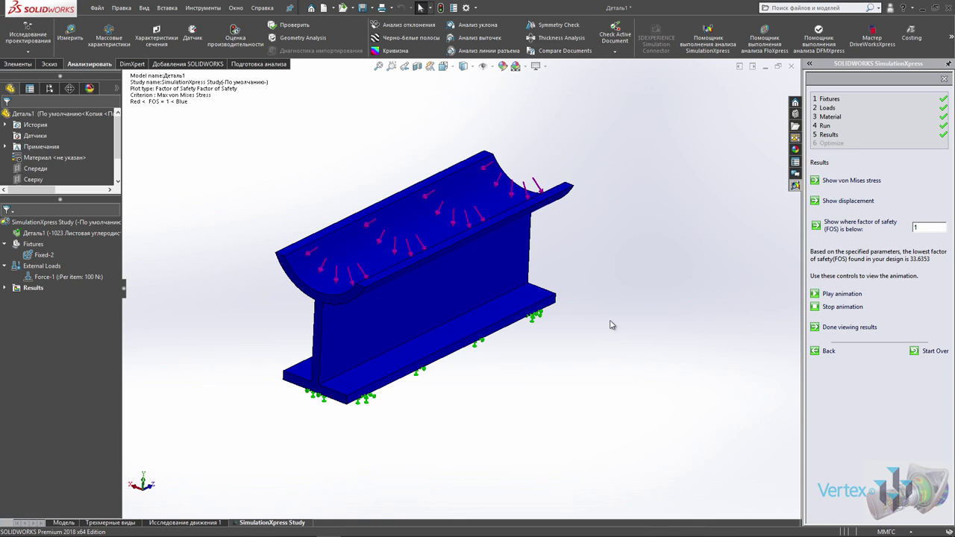
Expand the Results folder and select the Stress (-vonMises-) plot
{"action": "left_click", "coordinate": [6, 289]}
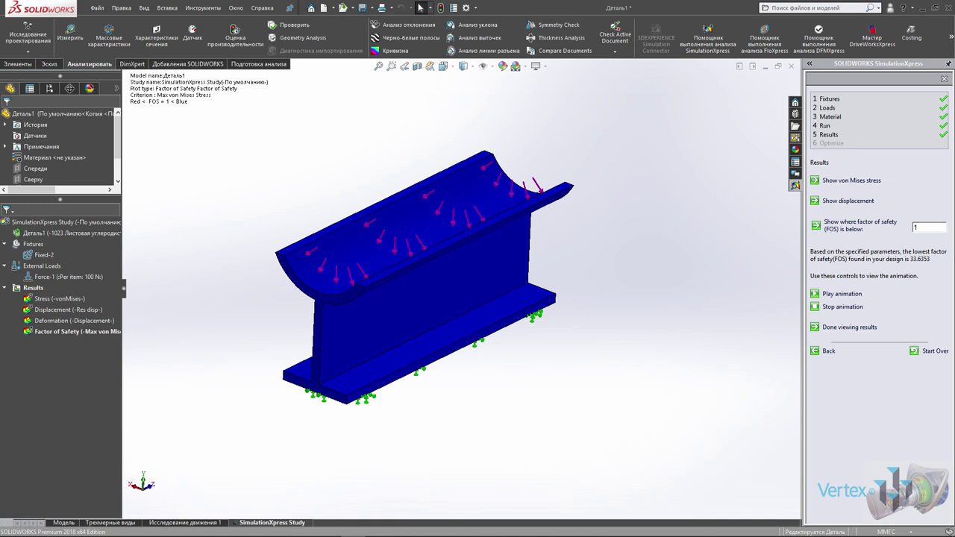
{"action": "left_click", "coordinate": [65, 300]}
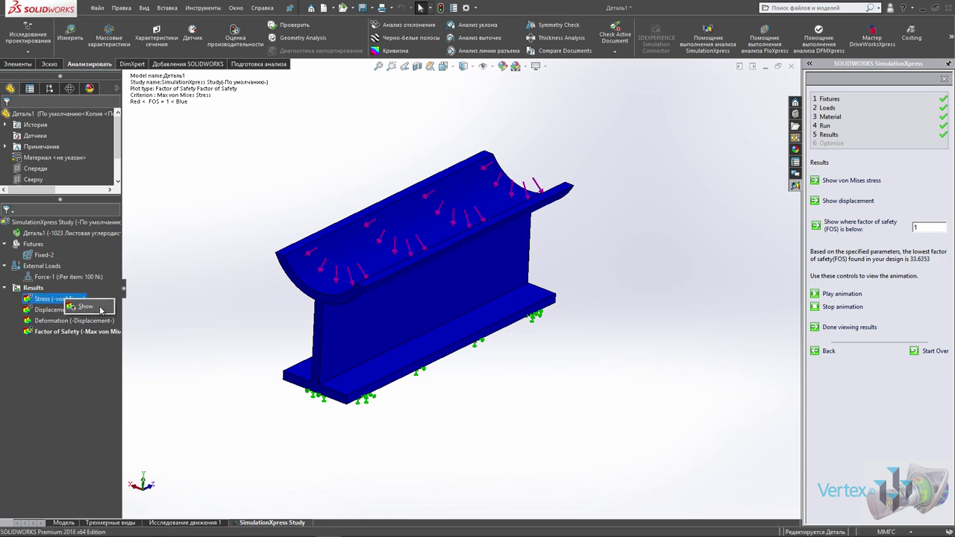
Show the von Mises stress plot, peaking at 8.404e+06 N/m^2, and orbit to inspect it
{"action": "left_click", "coordinate": [100, 309]}
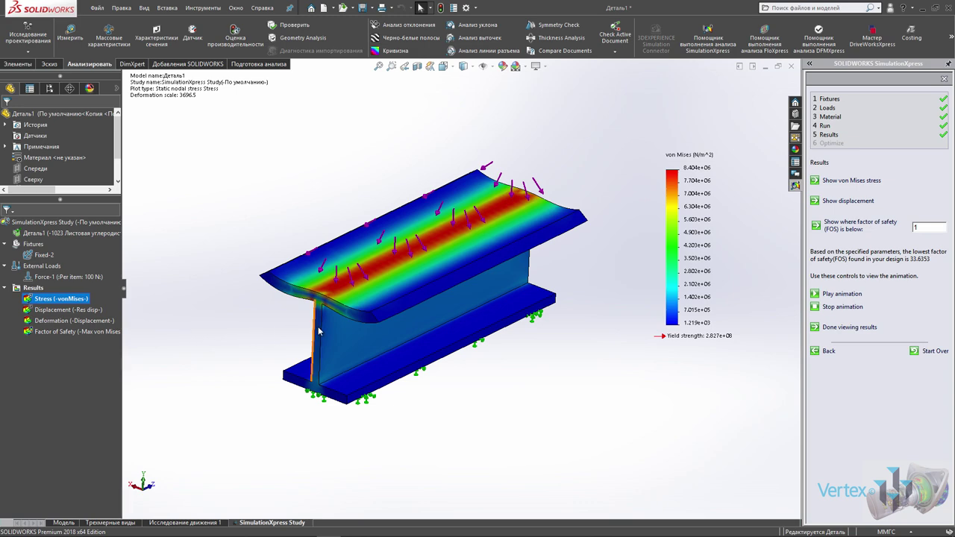
{"action": "mouse_move", "coordinate": [321, 327]}
{"action": "middle_mouse_down"}
{"action": "mouse_move", "coordinate": [521, 248]}
{"action": "mouse_move", "coordinate": [523, 286]}
{"action": "mouse_move", "coordinate": [537, 311]}
{"action": "mouse_move", "coordinate": [597, 267]}
{"action": "mouse_move", "coordinate": [612, 234]}
{"action": "middle_mouse_up"}
{"action": "middle_click_drag", "start_coordinate": [577, 267], "coordinate": [543, 295]}
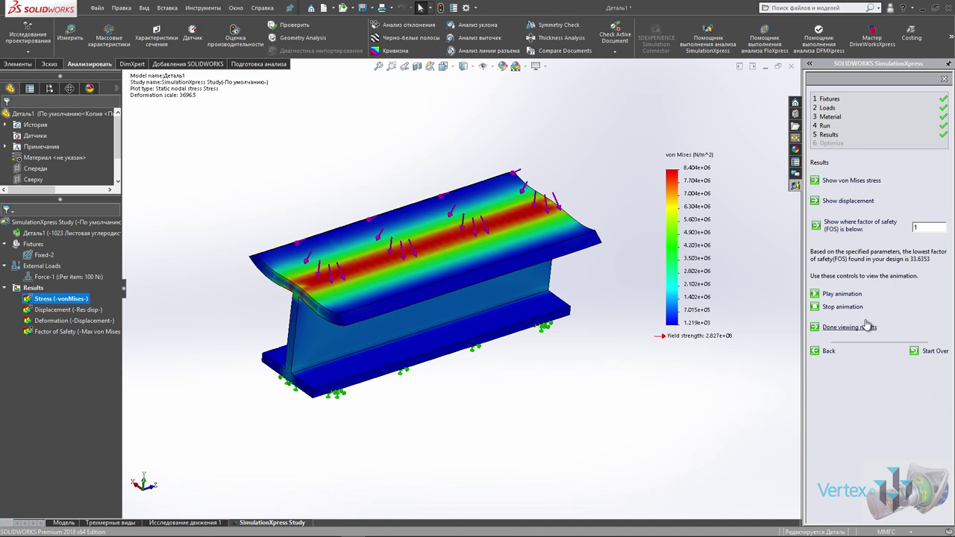
Play the stress deformation animation while orbiting the beam, then stop it
{"action": "left_click", "coordinate": [844, 295]}
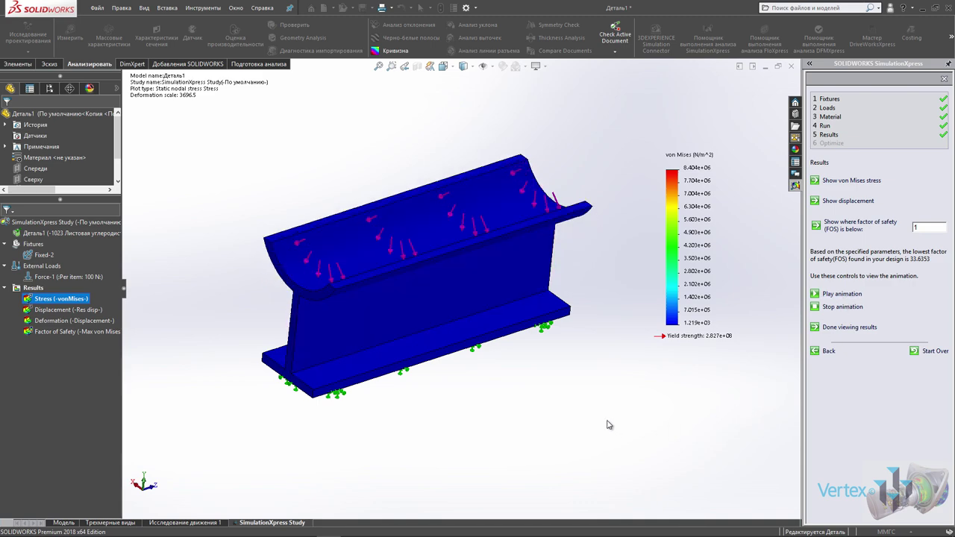
{"action": "middle_click_drag", "start_coordinate": [606, 366], "coordinate": [586, 347]}
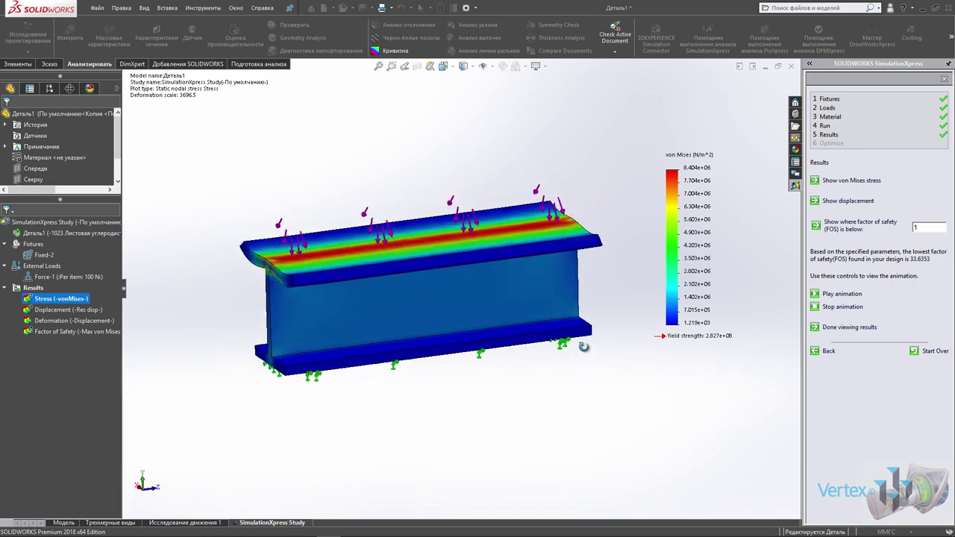
{"action": "mouse_move", "coordinate": [584, 346]}
{"action": "middle_mouse_down"}
{"action": "mouse_move", "coordinate": [650, 308]}
{"action": "mouse_move", "coordinate": [668, 331]}
{"action": "mouse_move", "coordinate": [594, 333]}
{"action": "mouse_move", "coordinate": [572, 356]}
{"action": "mouse_move", "coordinate": [572, 384]}
{"action": "middle_mouse_up"}
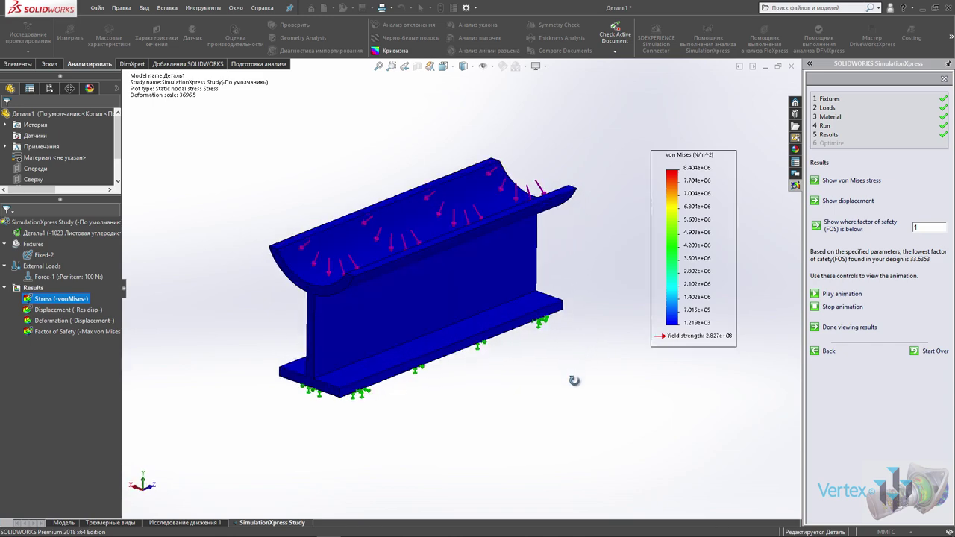
{"action": "left_click", "coordinate": [843, 308]}
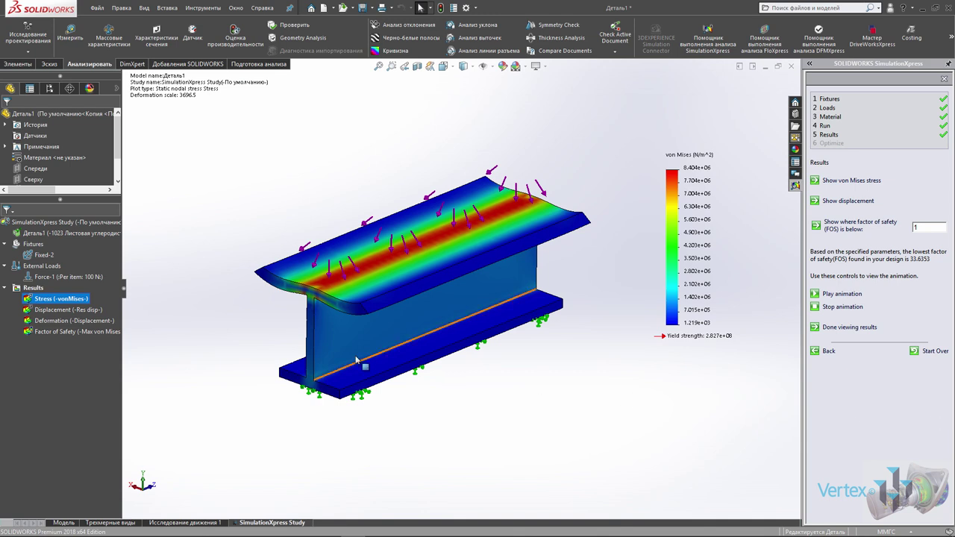
{"action": "left_click", "coordinate": [68, 310]}
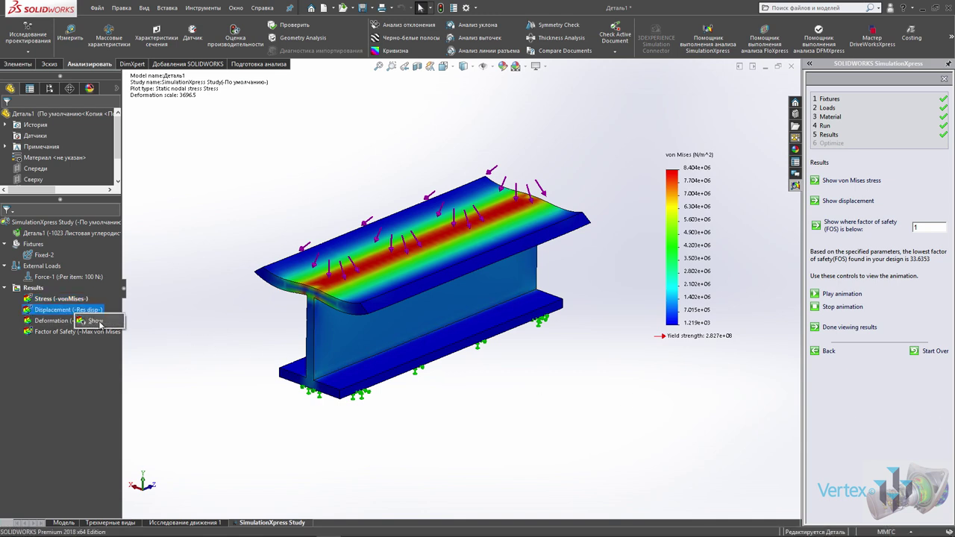
Show the resultant displacement plot (max 1.578e-03 mm) and rotate the beam to examine it
{"action": "left_click", "coordinate": [95, 321]}
{"action": "mouse_move", "coordinate": [351, 291]}
{"action": "middle_mouse_down"}
{"action": "mouse_move", "coordinate": [450, 266]}
{"action": "mouse_move", "coordinate": [389, 320]}
{"action": "middle_mouse_up"}
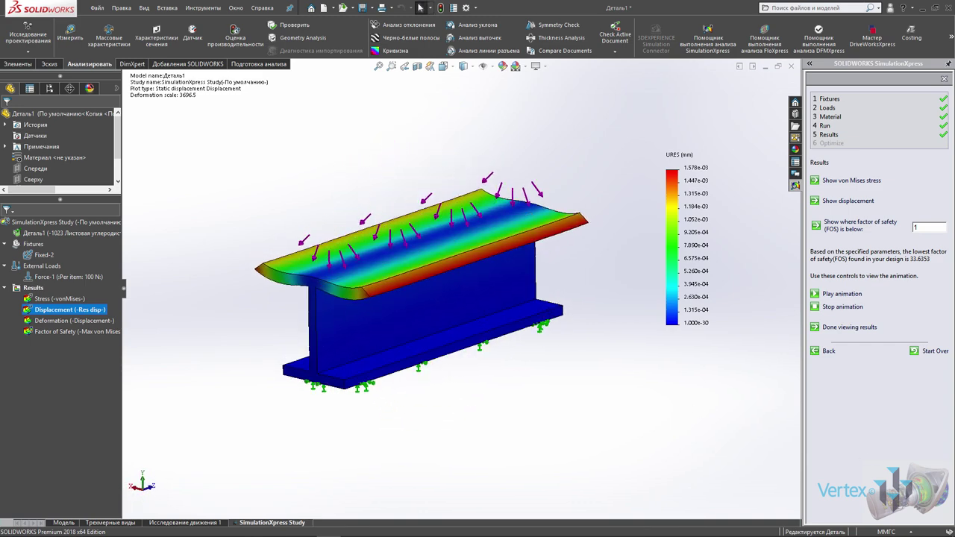
{"action": "key", "text": "Left"}
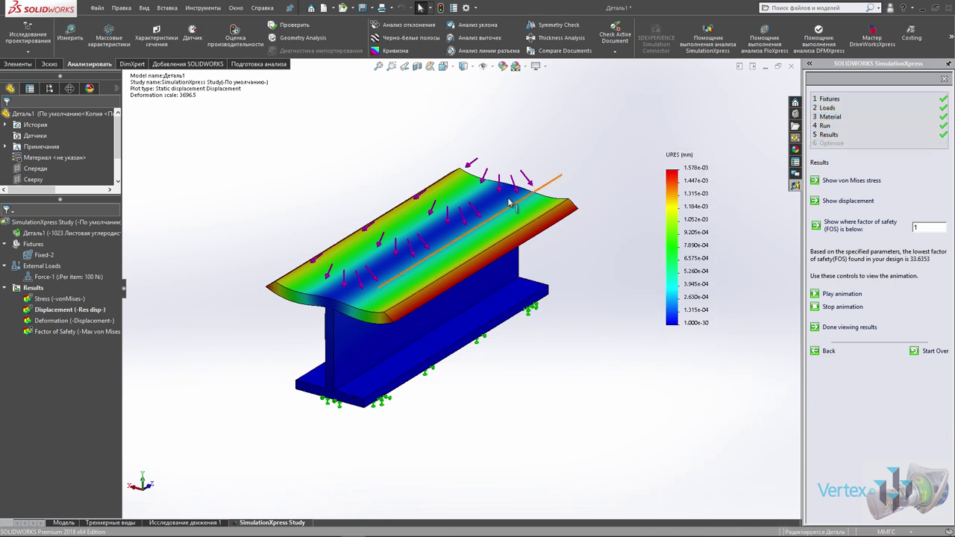
{"action": "mouse_move", "coordinate": [579, 353]}
{"action": "middle_mouse_down"}
{"action": "mouse_move", "coordinate": [518, 352]}
{"action": "mouse_move", "coordinate": [572, 343]}
{"action": "middle_mouse_up"}
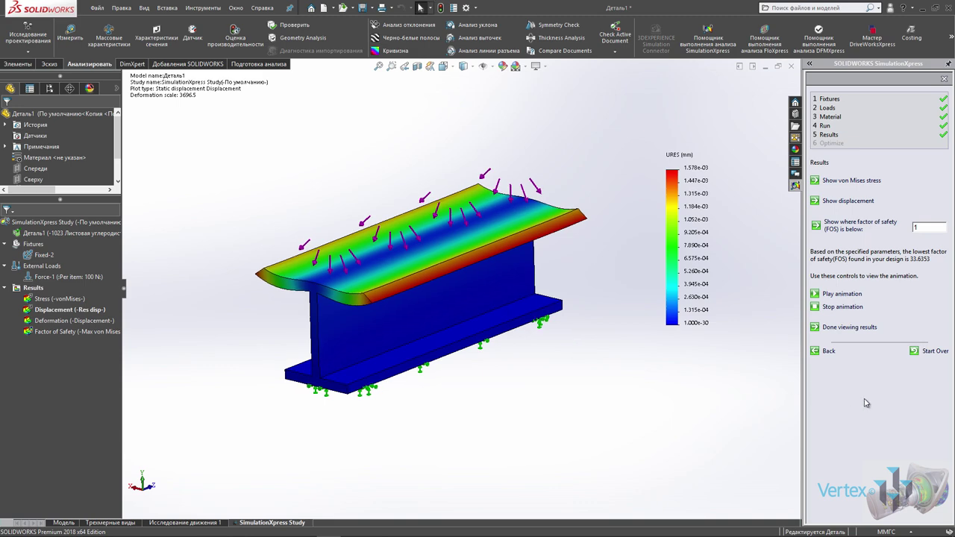